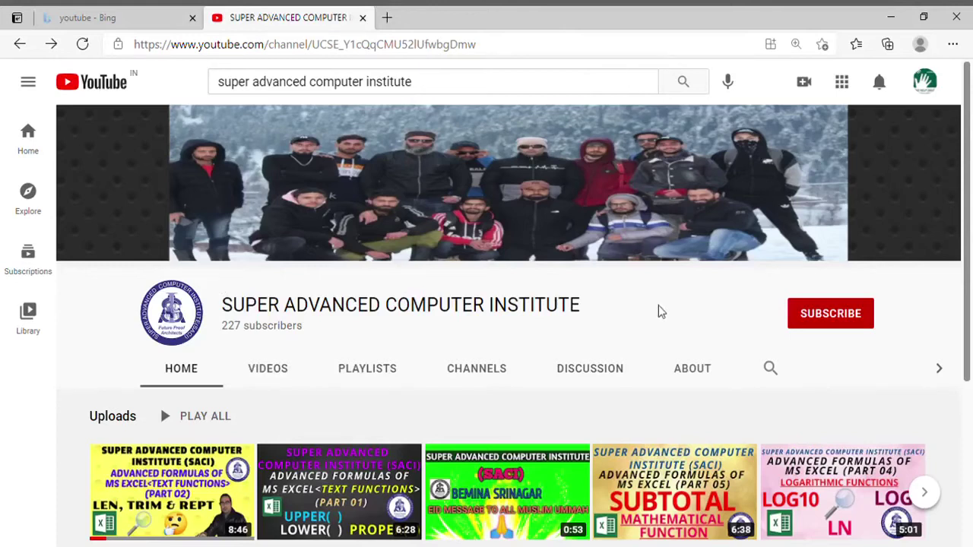
Subscribe to the YouTube channel and turn on all notifications.
left_click(827, 323)
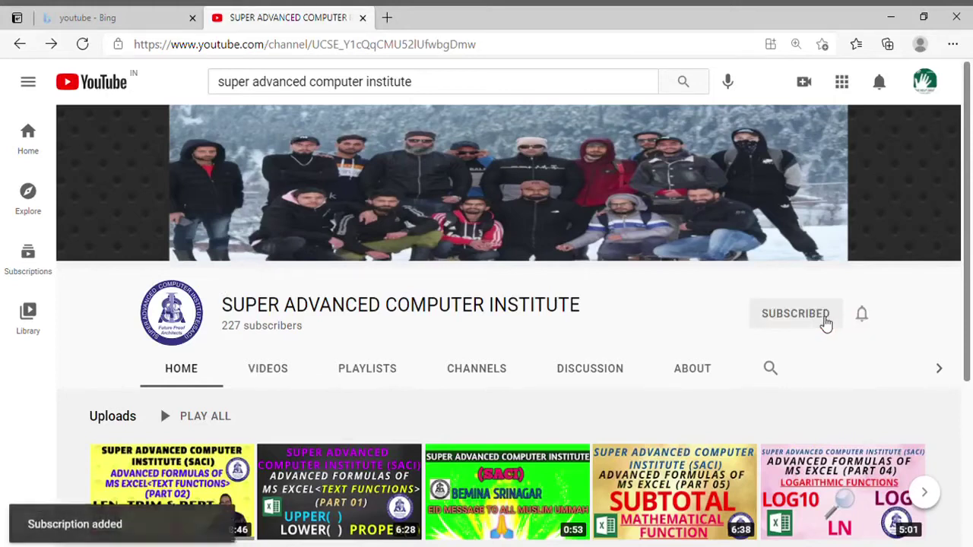
left_click(866, 316)
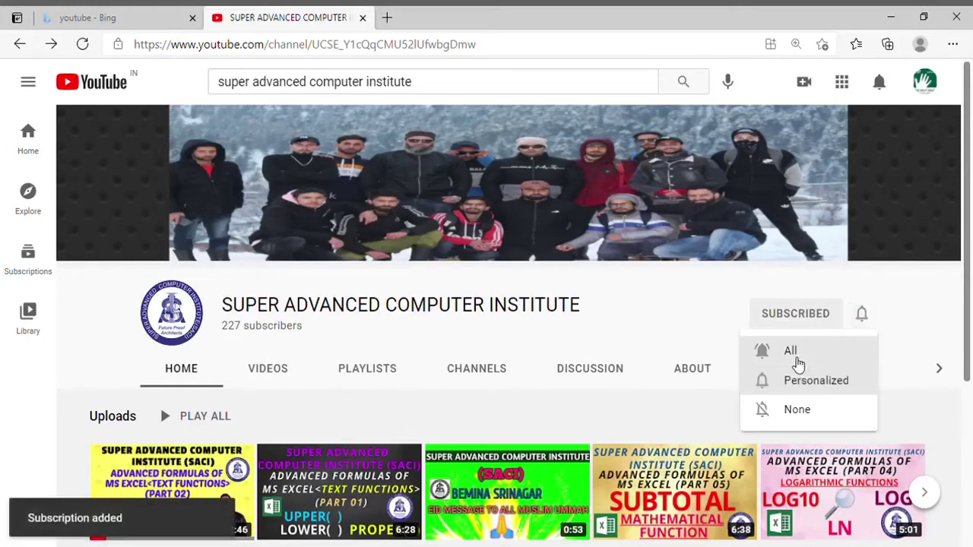
left_click(792, 354)
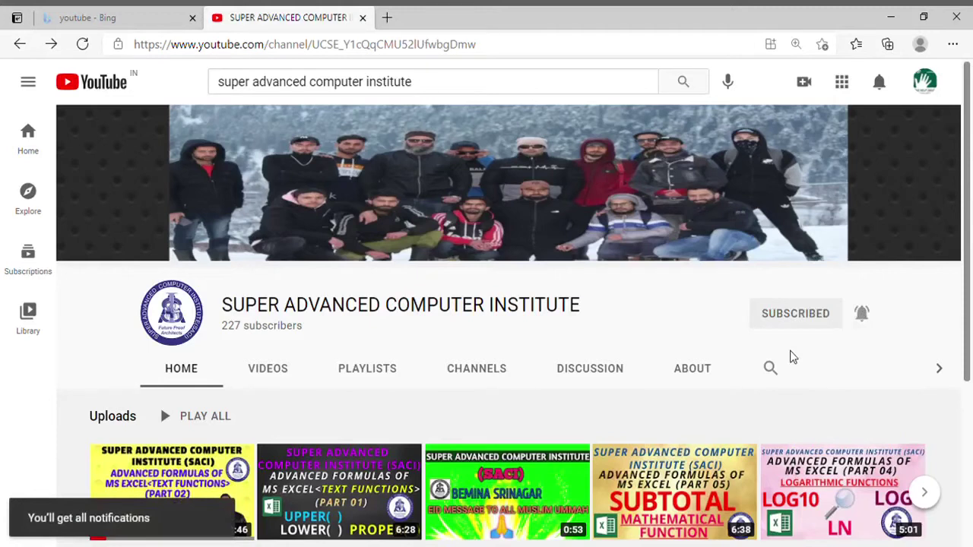
Play the channel's newest upload on Len, Trim and Rept.
scroll(791, 357, "down", 3)
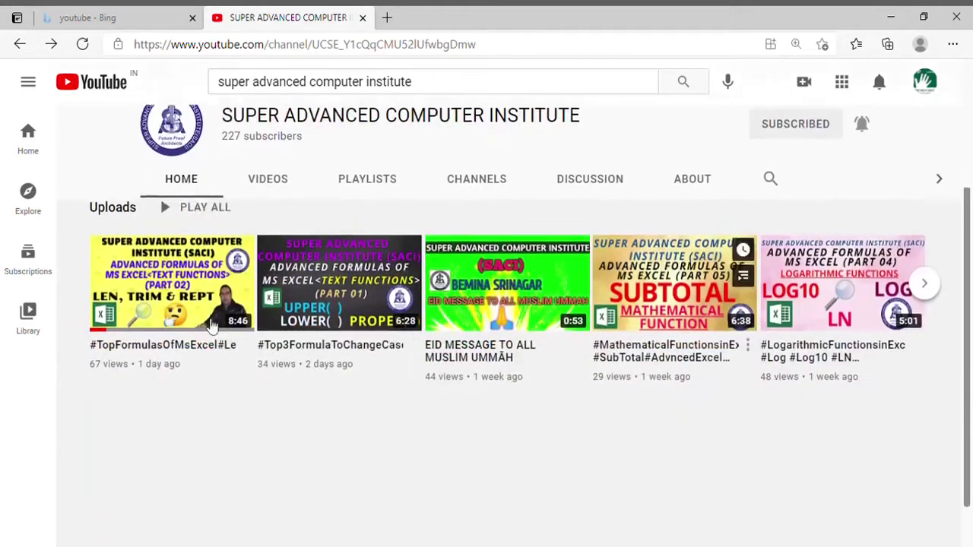
left_click(190, 260)
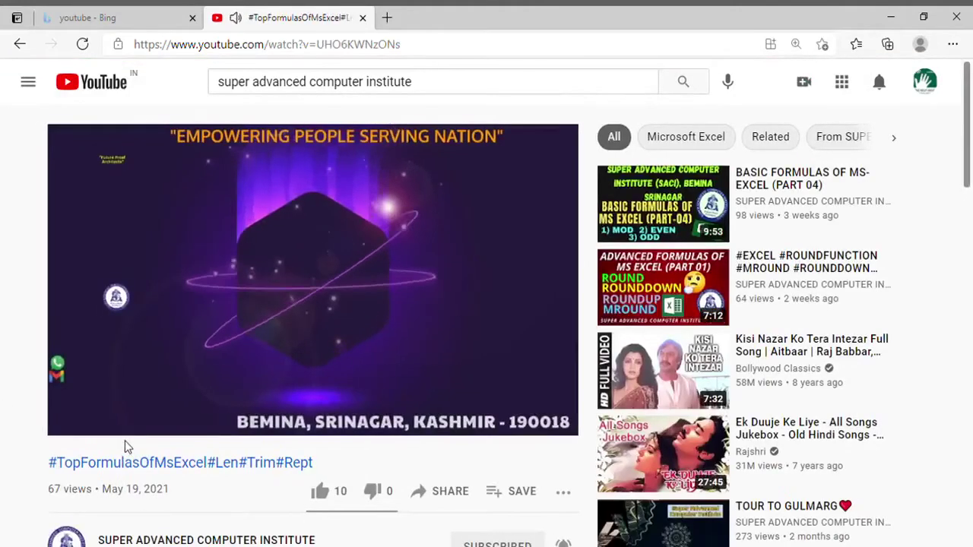
scroll(126, 447, "down", 2)
scroll(129, 447, "up", 2)
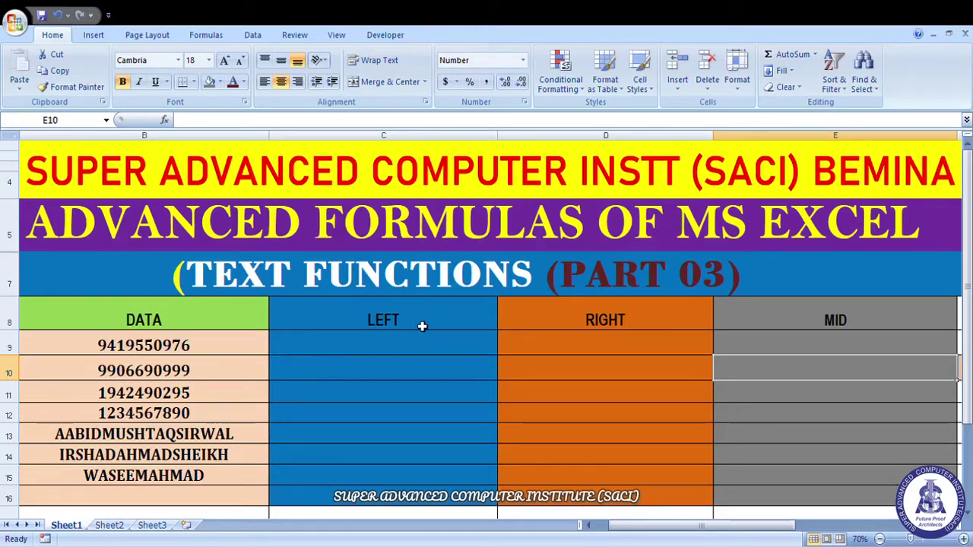
Enter =LEFT(B9,6) in C9 so it shows 941955.
left_click(349, 355)
type("=")
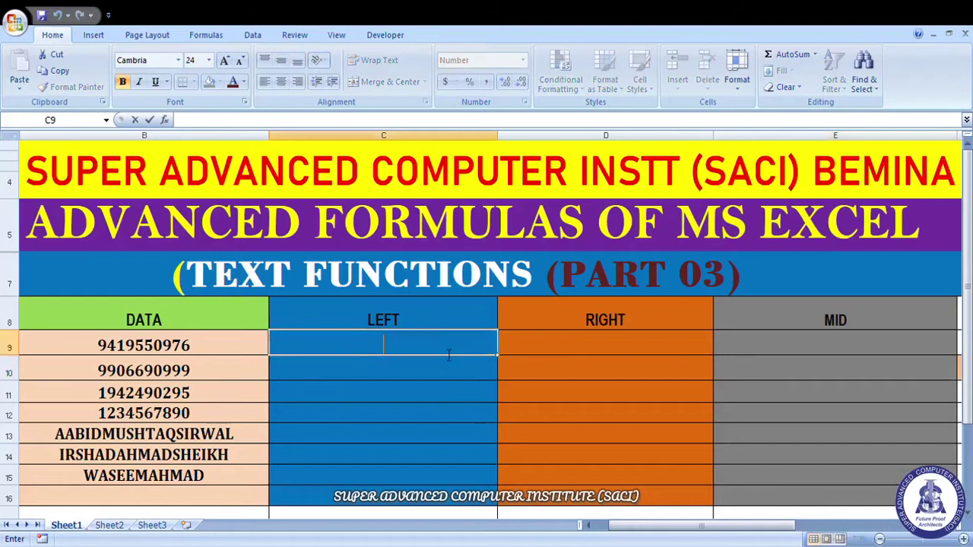
type("LEFT")
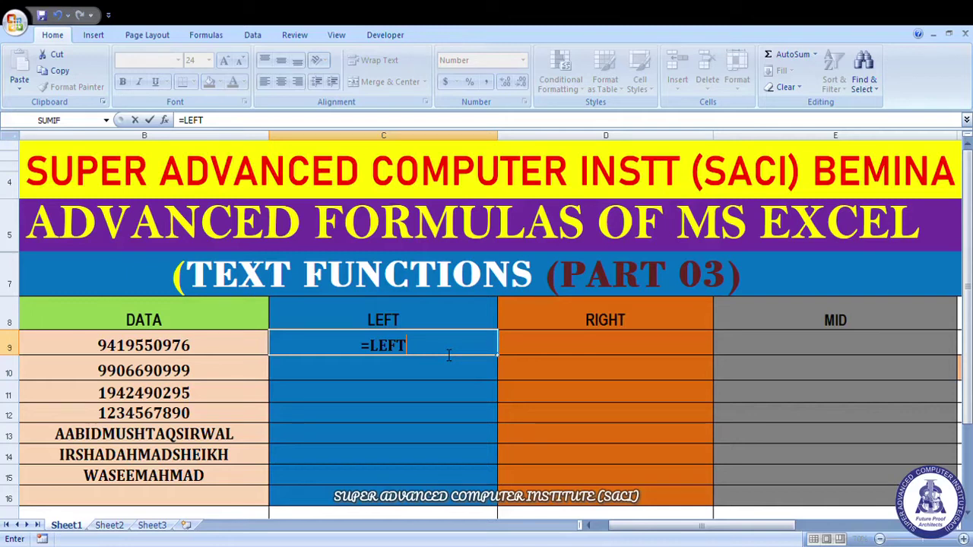
type("(")
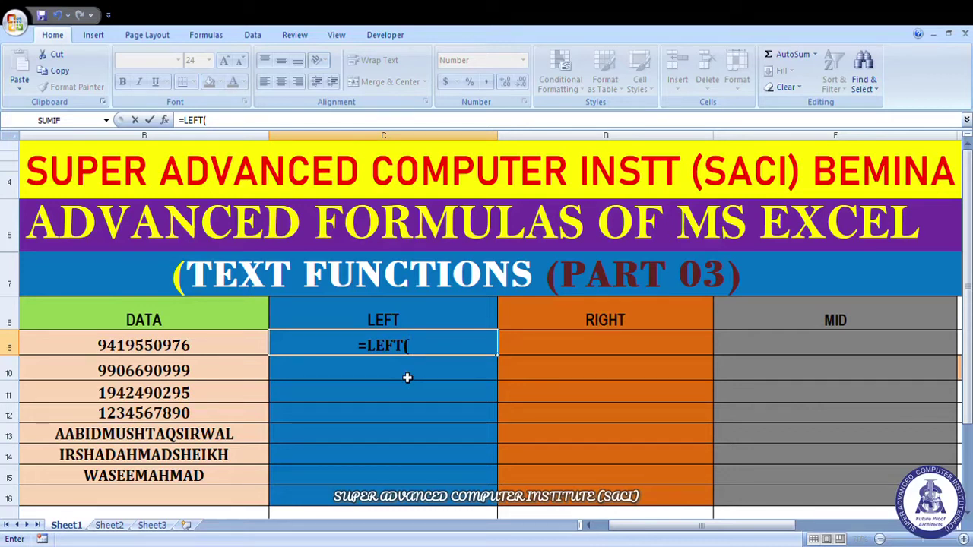
left_click(161, 349)
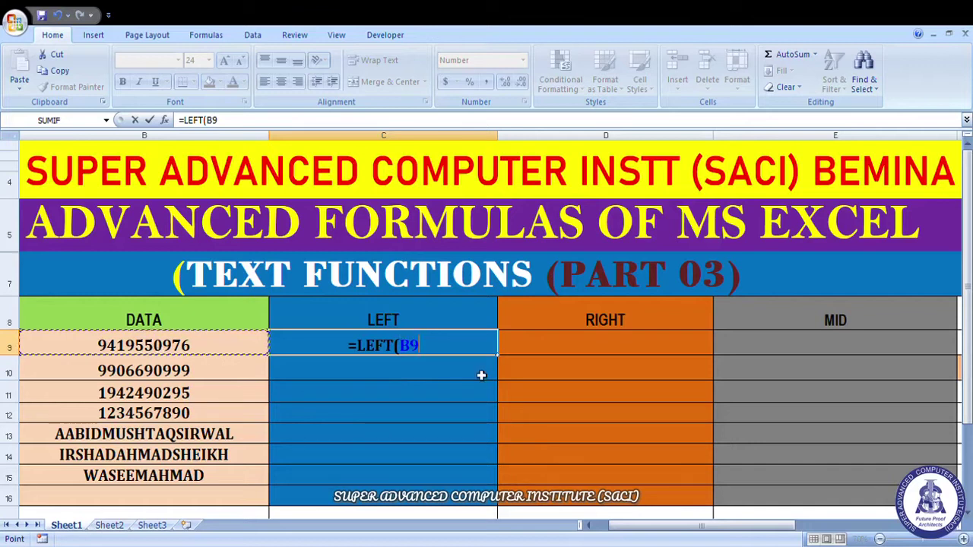
type(",")
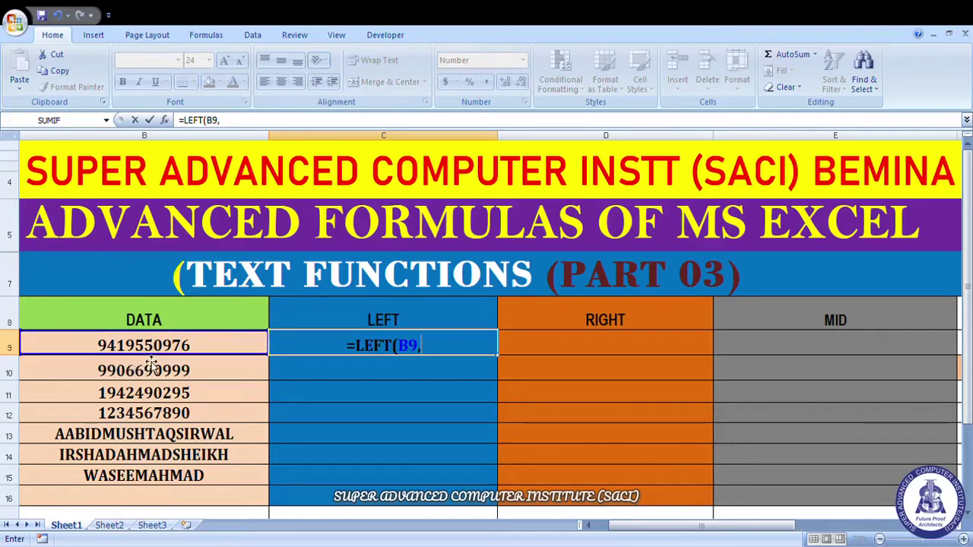
type("6")
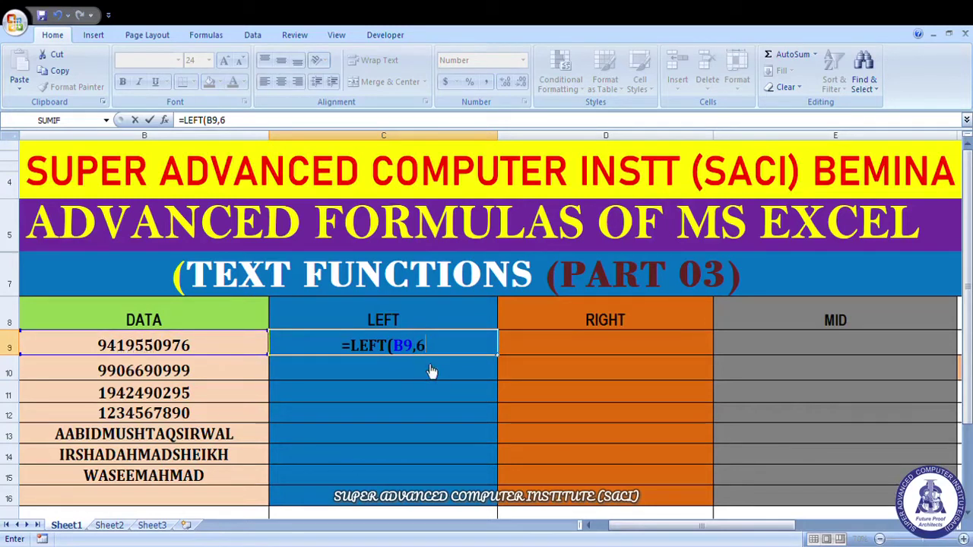
type(")")
key("Return")
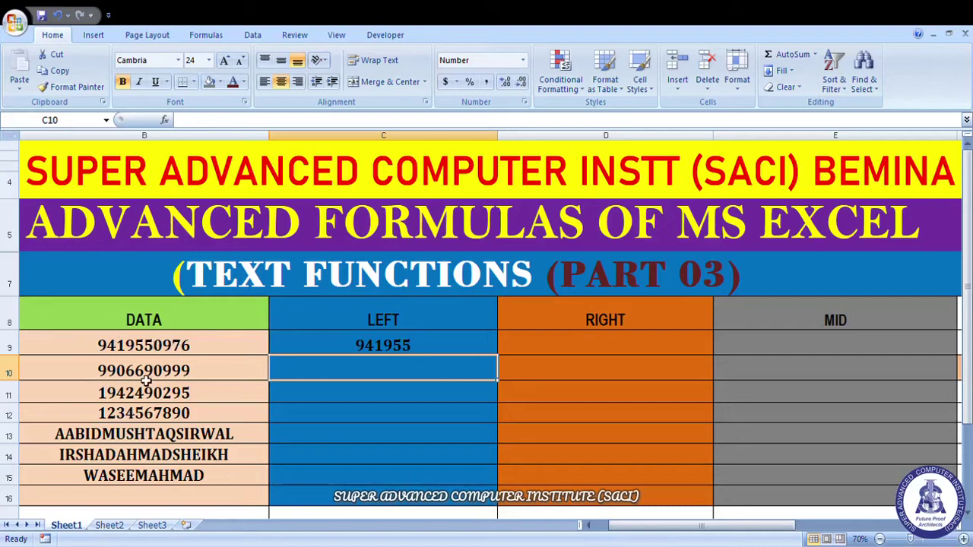
Change C9's character count from 6 to 7, giving =LEFT(B9,7) and 9419550.
double_click(382, 346)
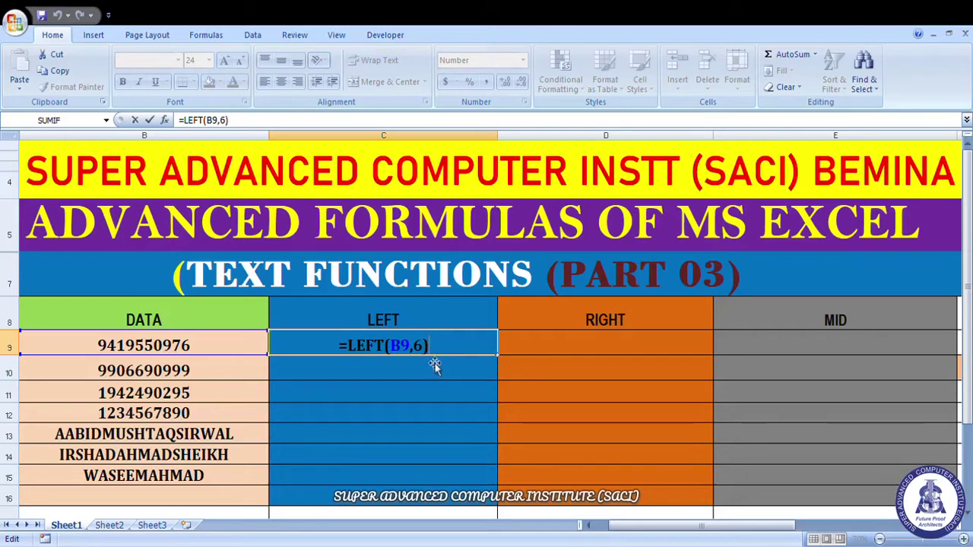
key("Left")
key("BackSpace")
type("7")
key("Return")
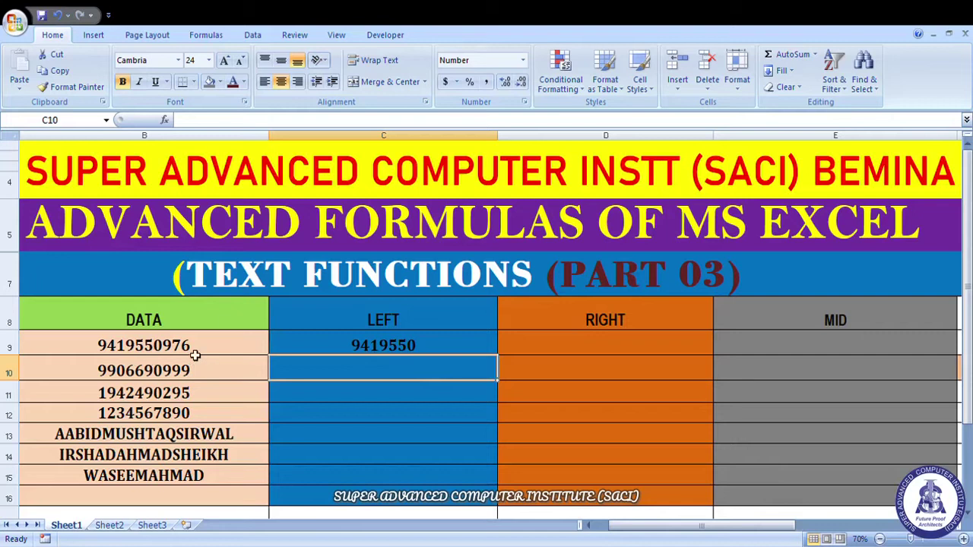
Copy C9's LEFT formula down to C15, then start editing the name in B13.
left_click(368, 350)
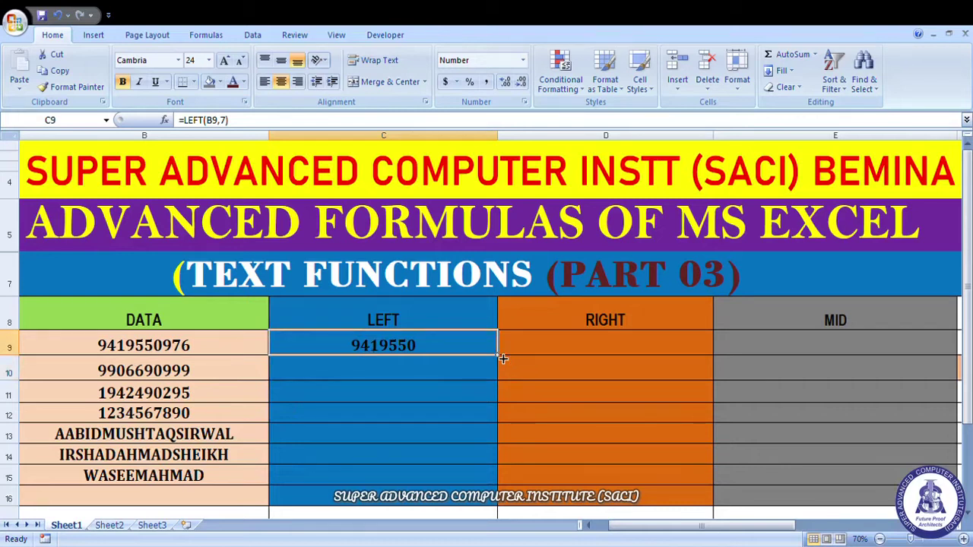
left_click_drag(504, 361, 487, 498)
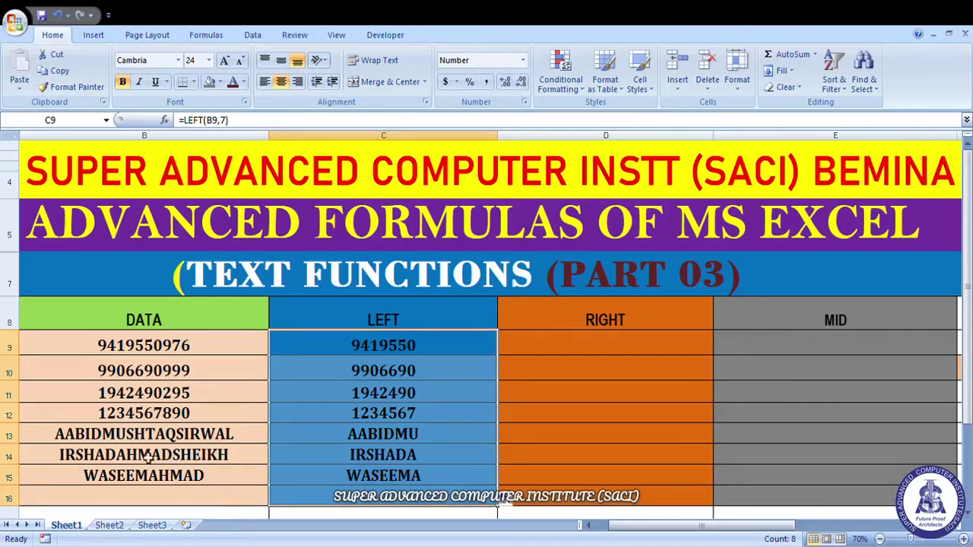
double_click(111, 437)
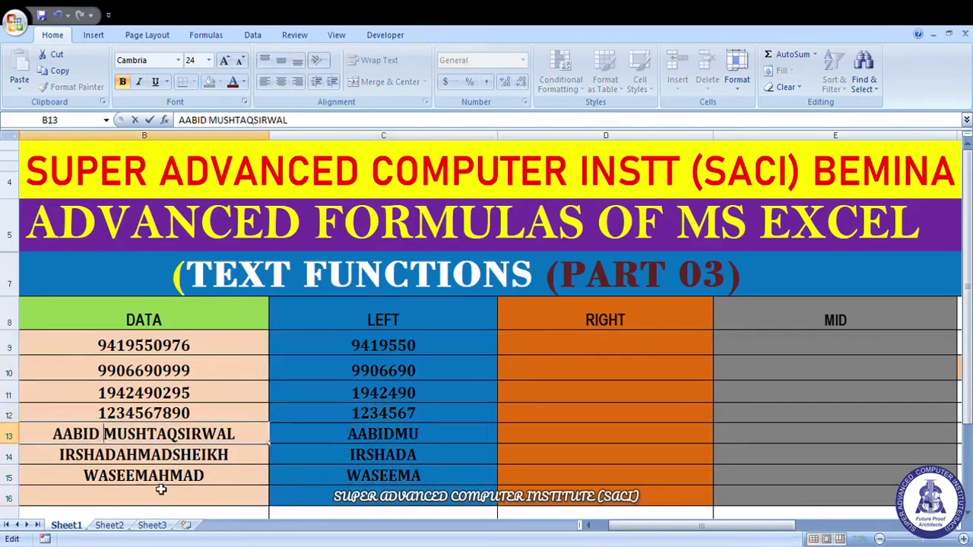
left_click(475, 438)
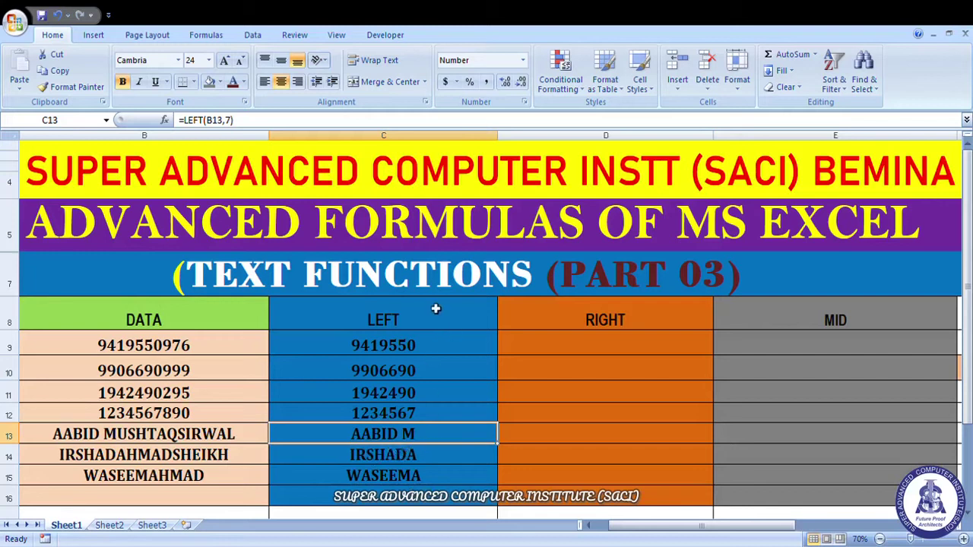
left_click(588, 343)
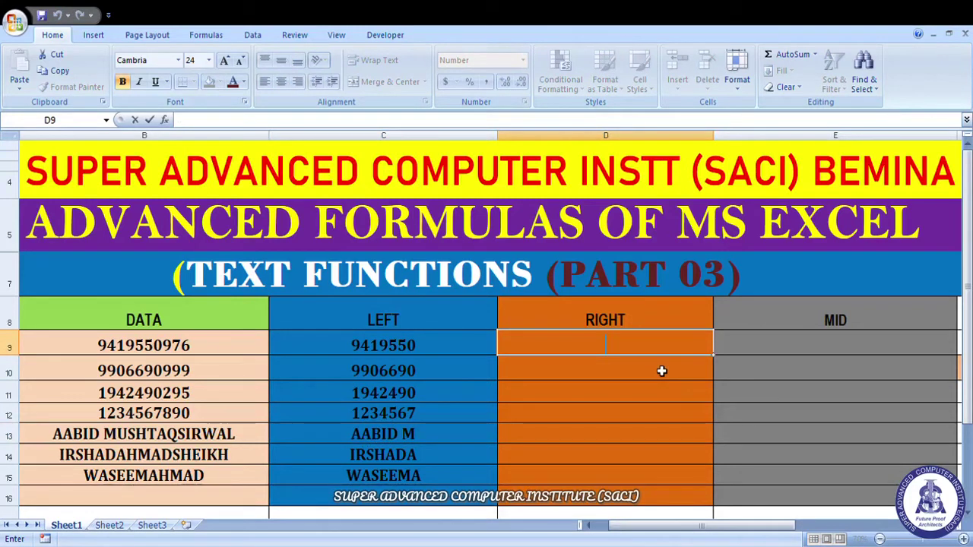
Enter =RIGHT(B9,4) in D9 so it shows 0976.
type("=RIGHT")
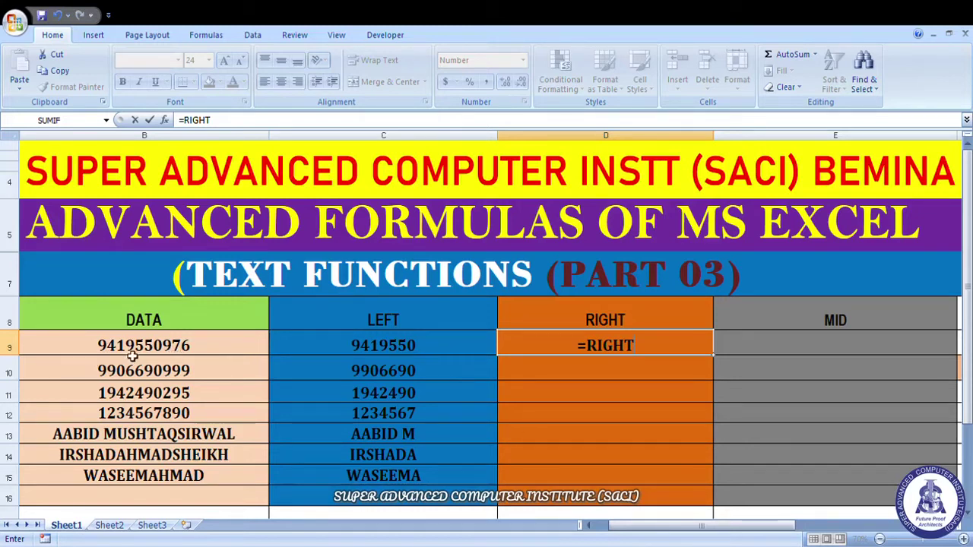
type("(")
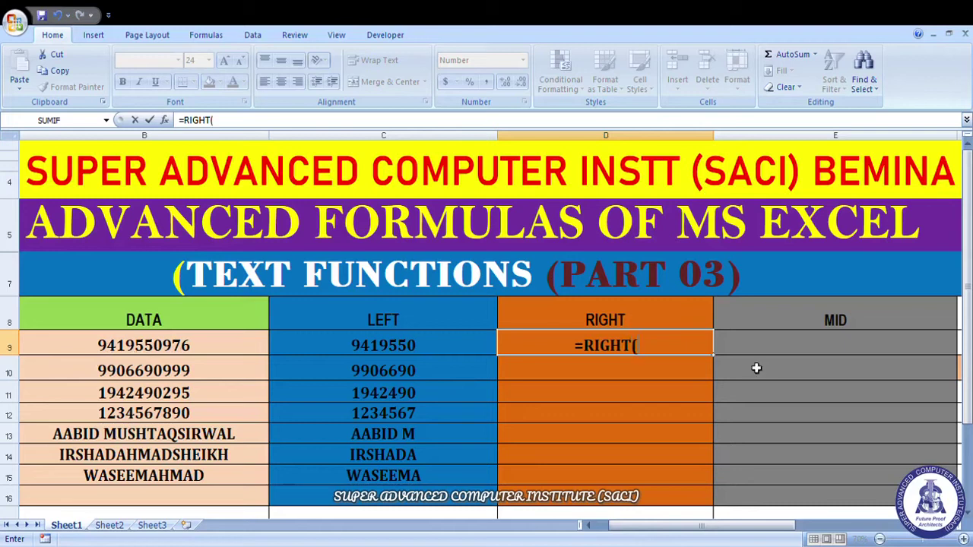
left_click(146, 351)
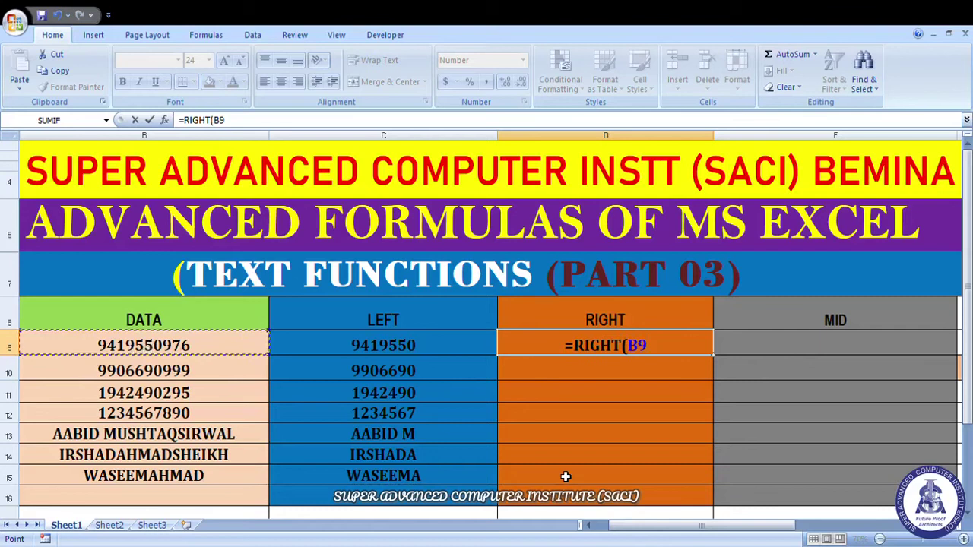
type(",")
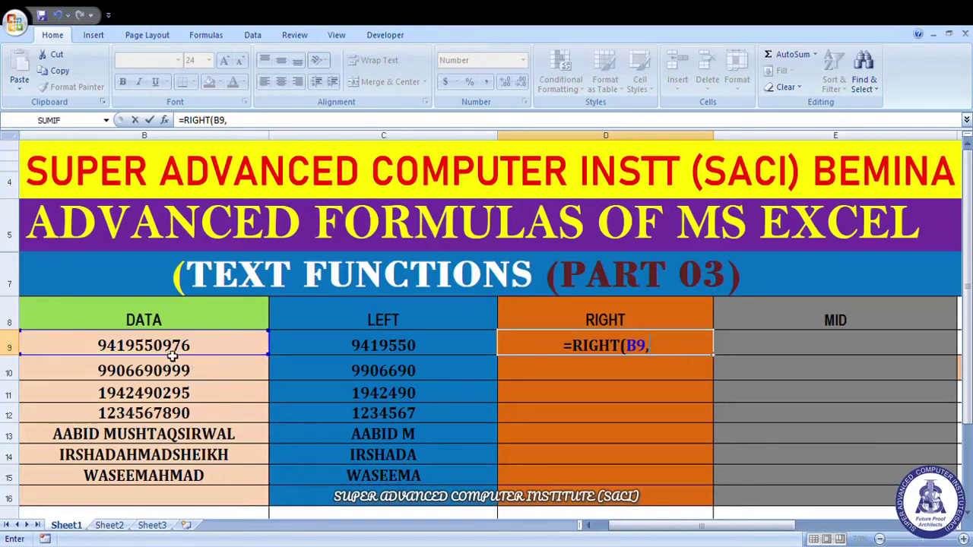
type("4")
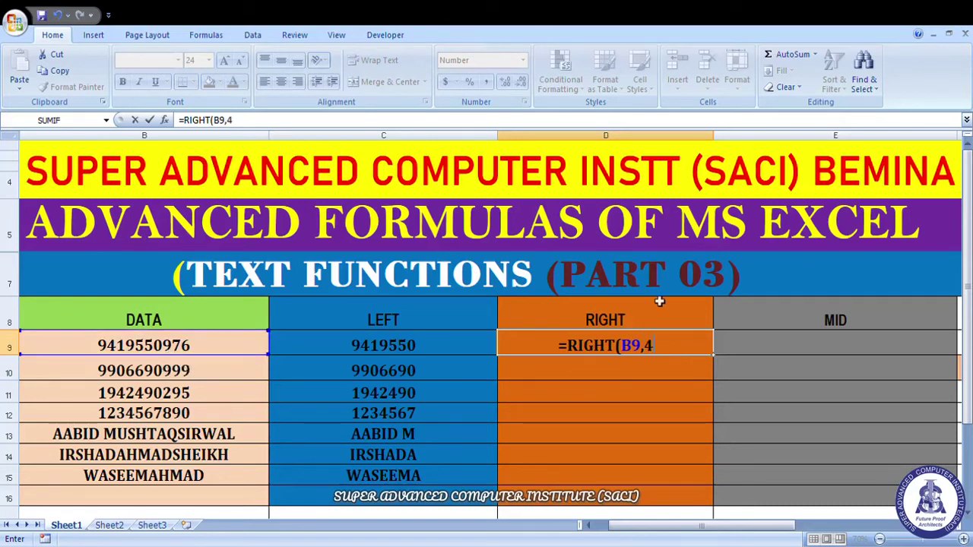
type(")")
key("Return")
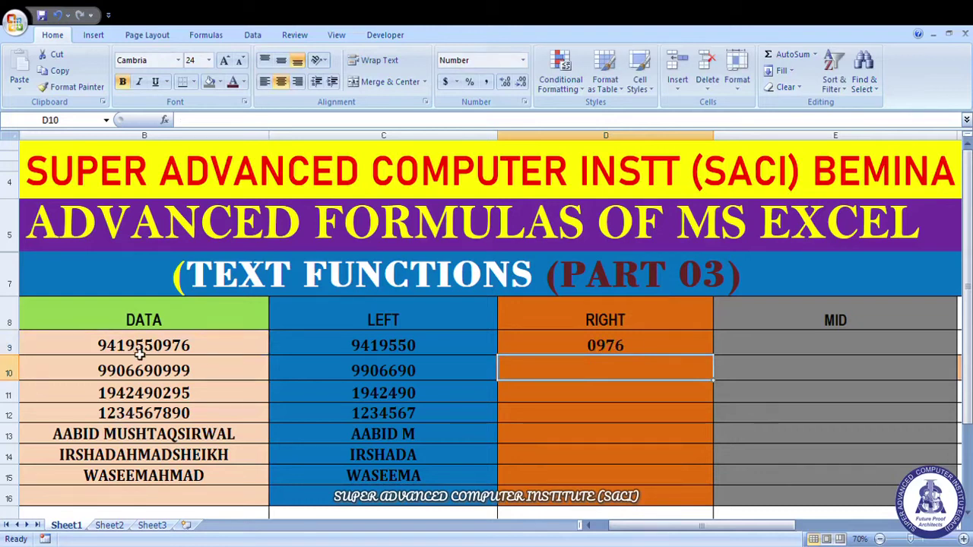
Copy D9's RIGHT formula down through D15 and deselect the filled cells.
left_click(603, 352)
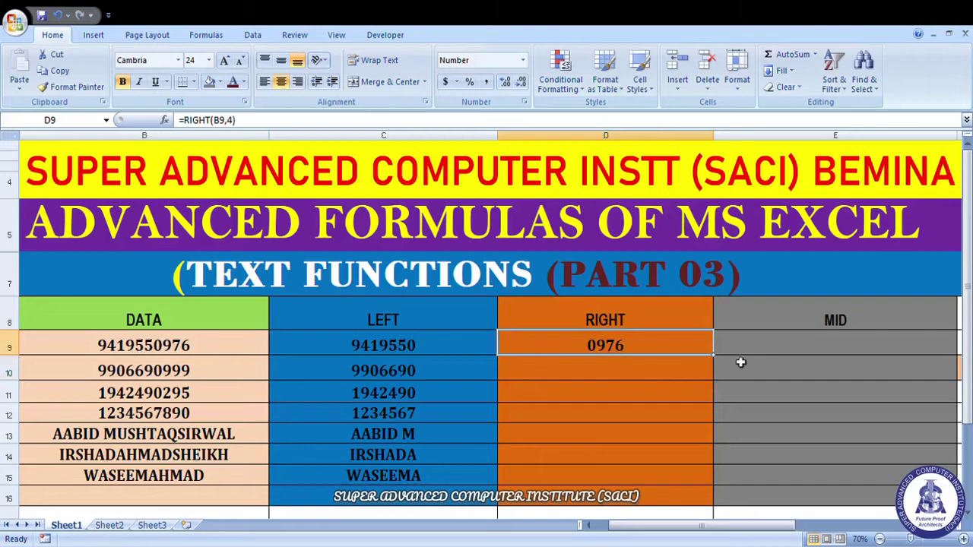
left_click_drag(713, 355, 704, 485)
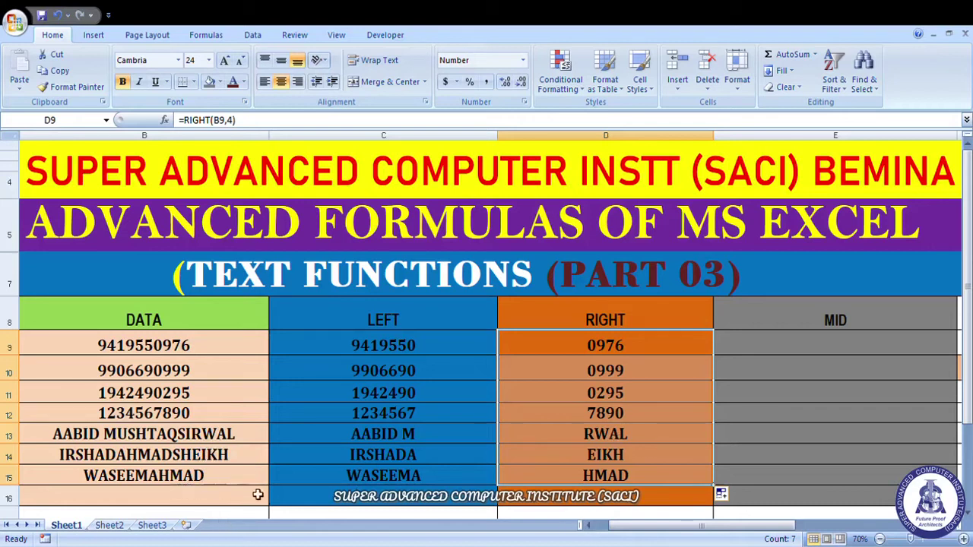
left_click(776, 396)
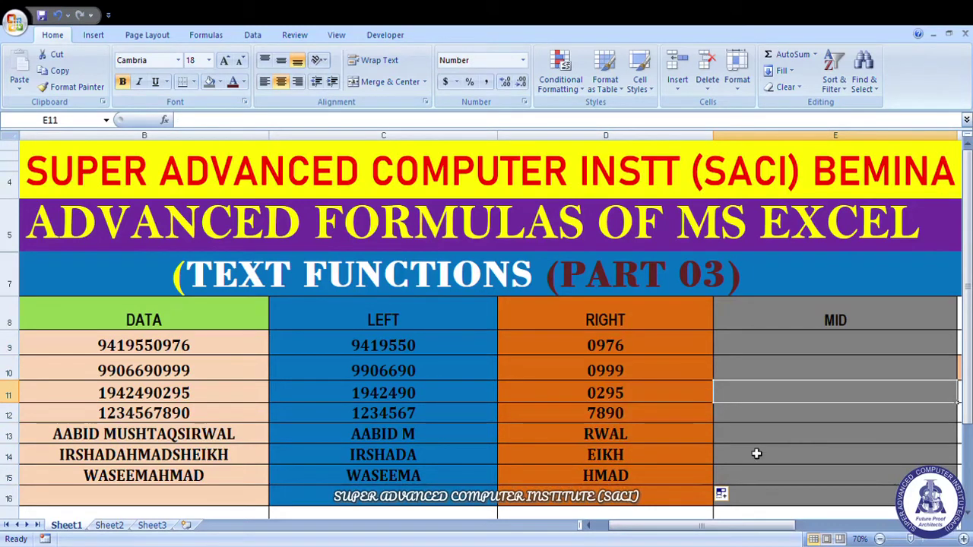
left_click(755, 351)
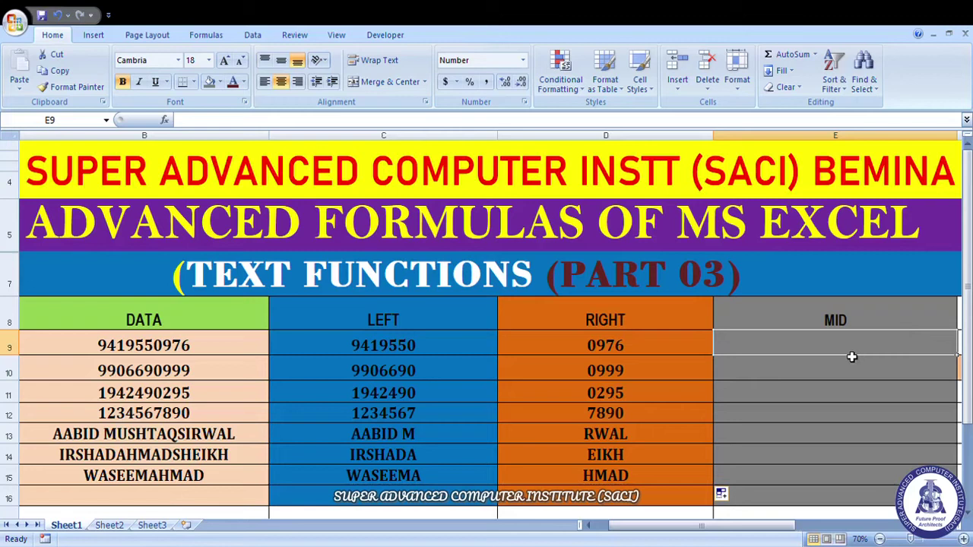
Enter =MID(B9,3,2) in E9 so it shows 19.
type("=")
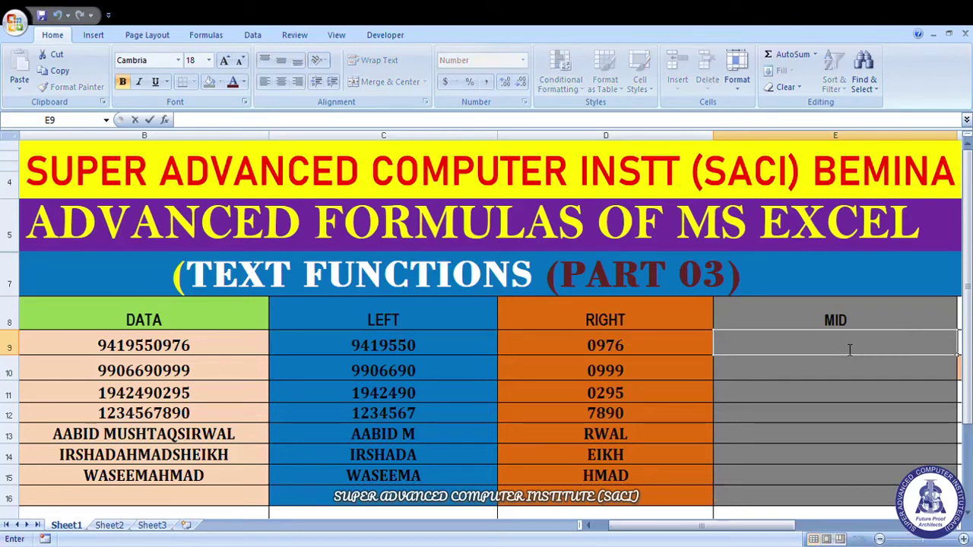
type("=MID")
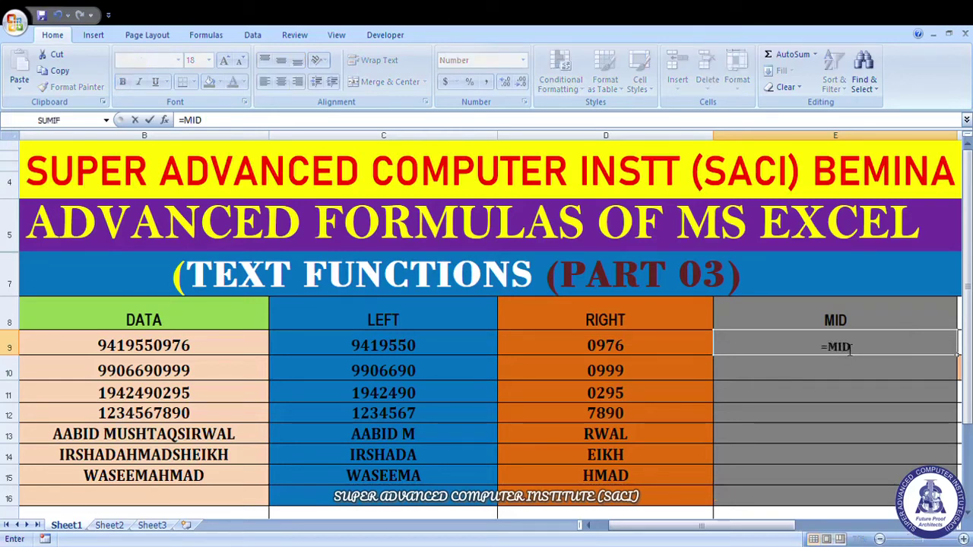
type("(")
left_click(152, 349)
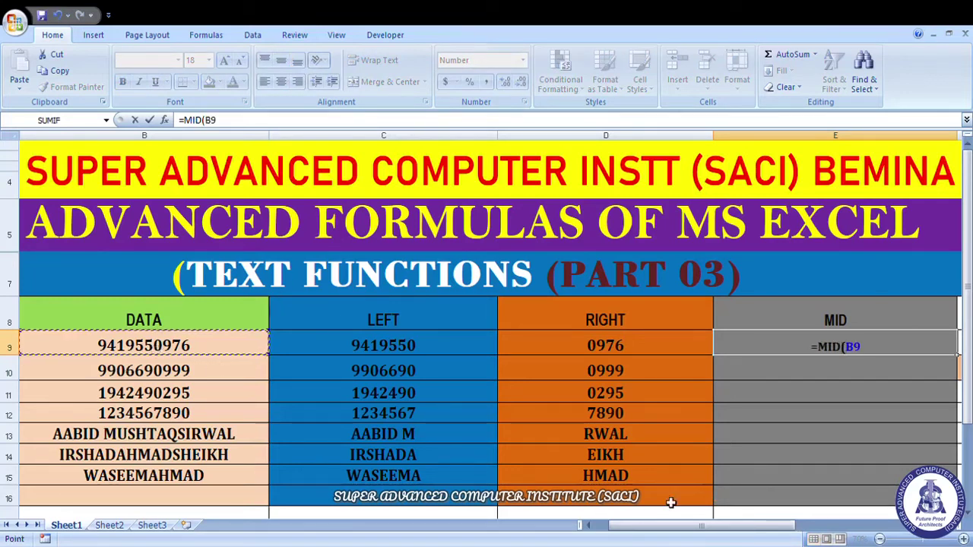
type(",")
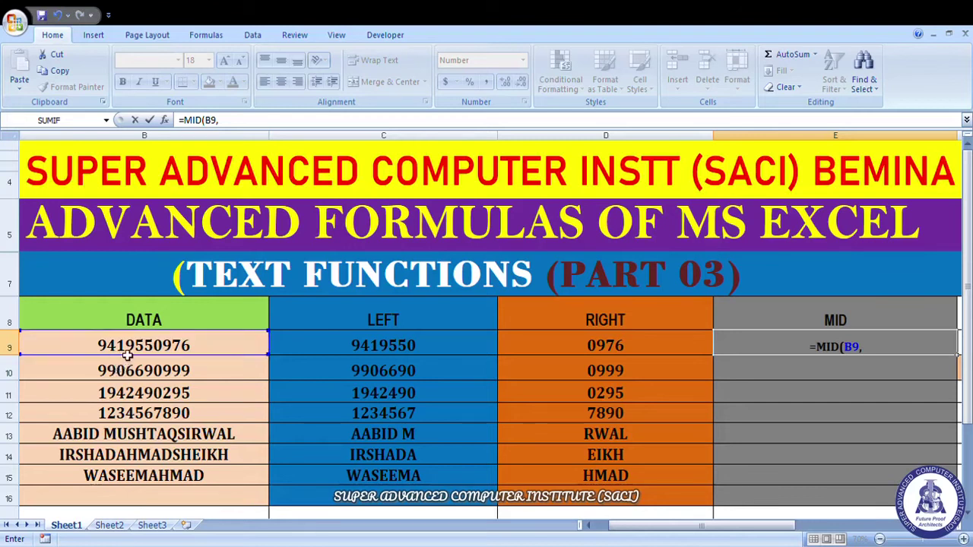
type("3")
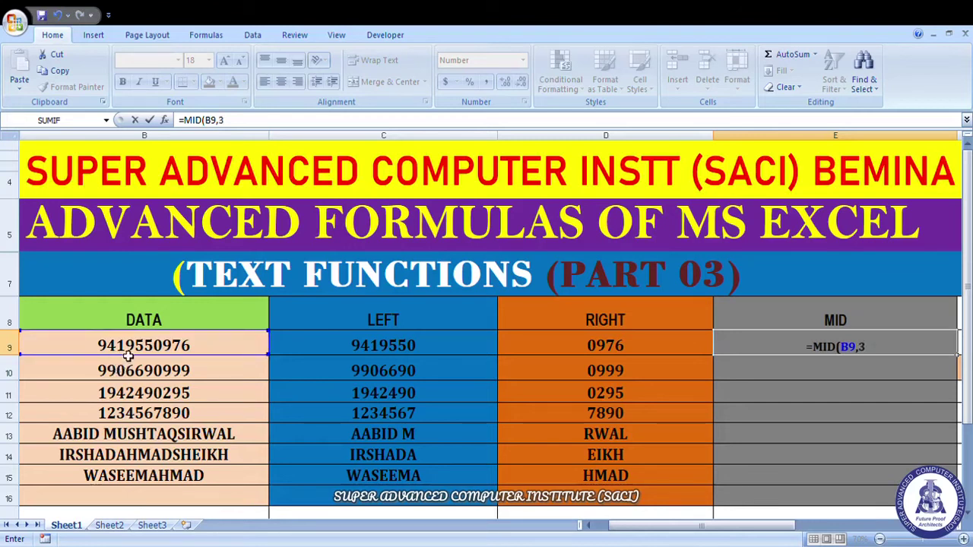
type(",")
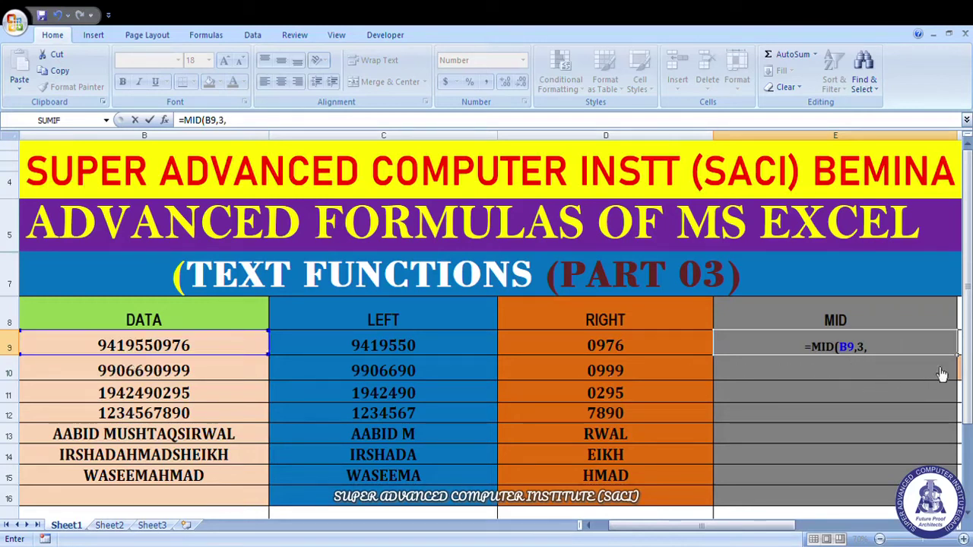
type("2")
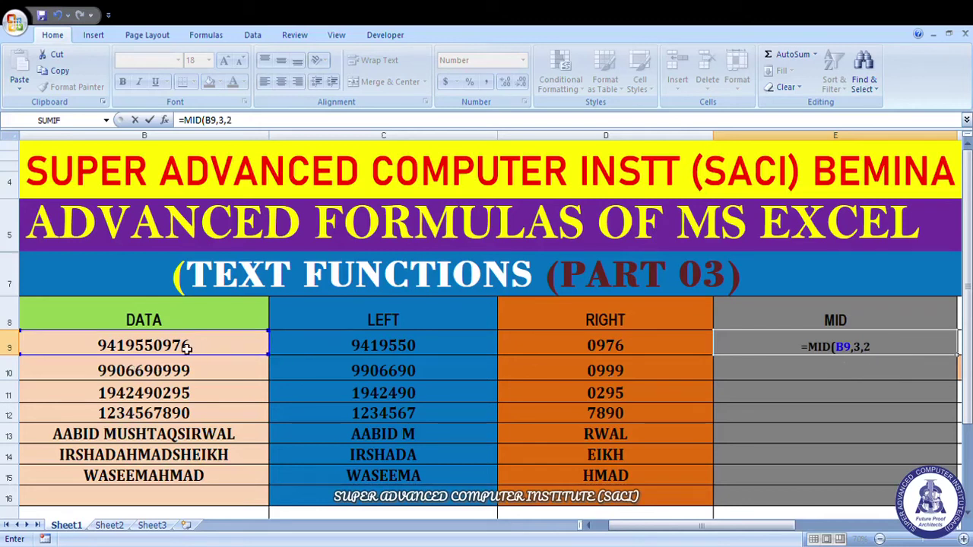
type(")")
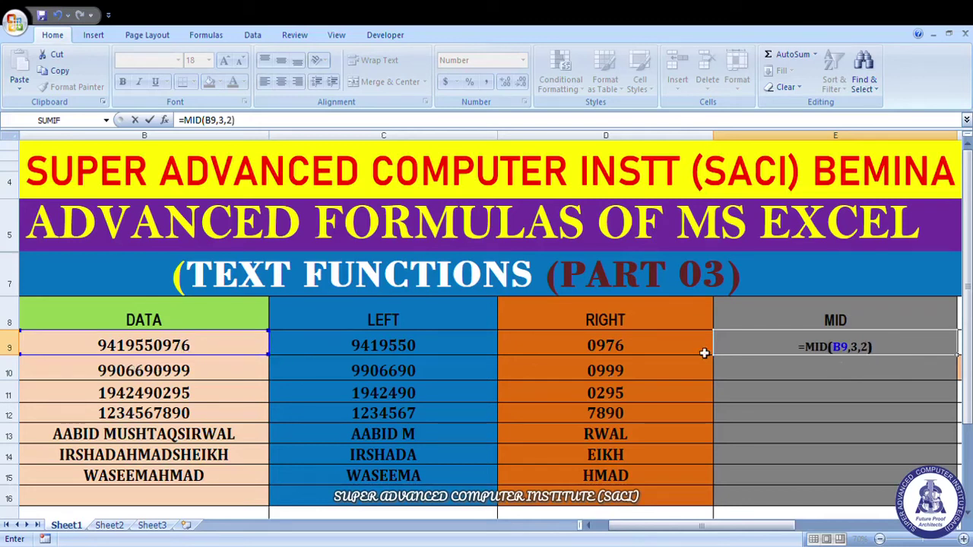
key("Return")
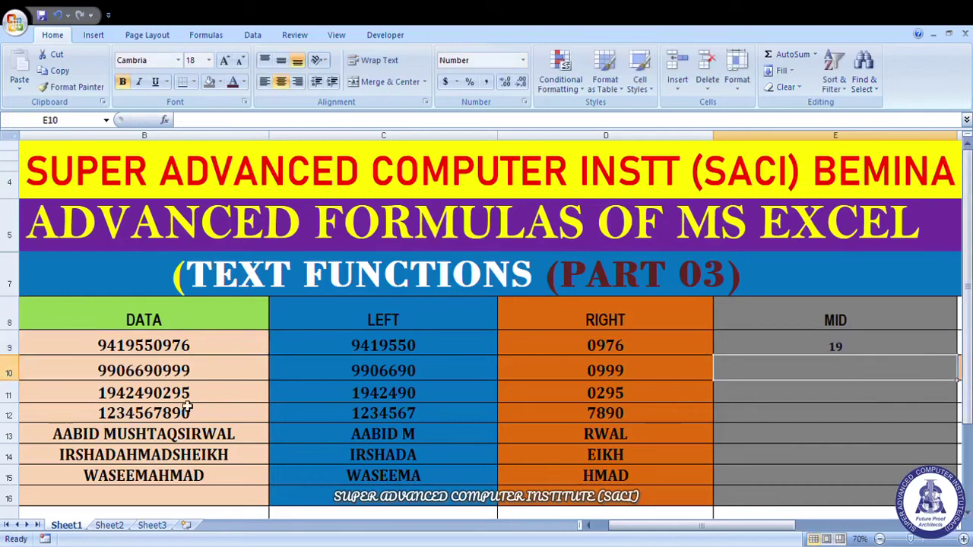